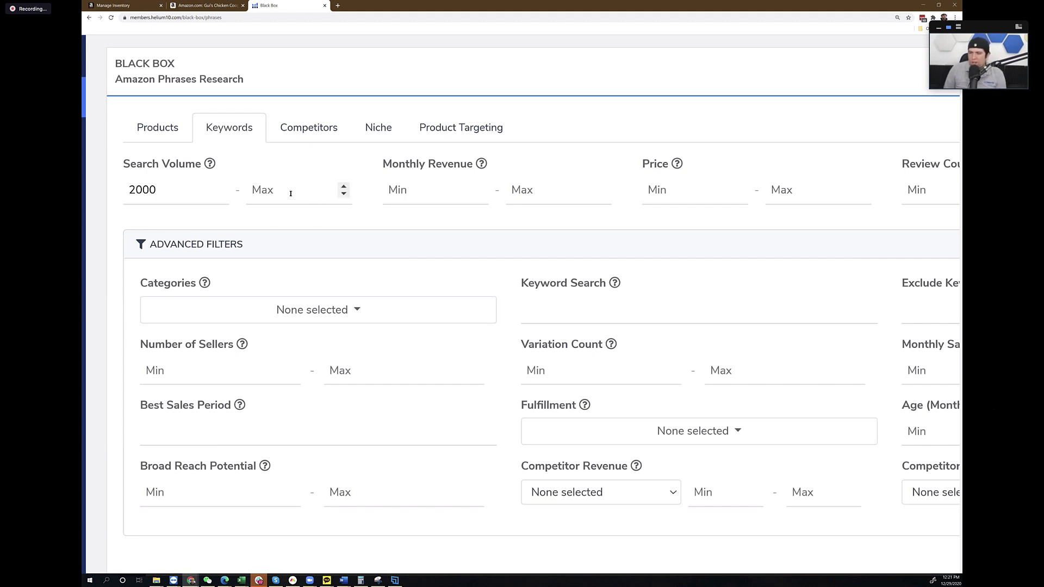
Set the maximum search volume to 6000 and limit the categories to Home & Kitchen, Kitchen & Dining and Office Products.
{"action": "left_click", "coordinate": [336, 307]}
{"action": "scroll", "coordinate": [328, 389], "scroll_direction": "down", "scroll_amount": 4}
{"action": "scroll", "coordinate": [329, 389], "scroll_direction": "down", "scroll_amount": 2}
{"action": "left_click", "coordinate": [245, 417]}
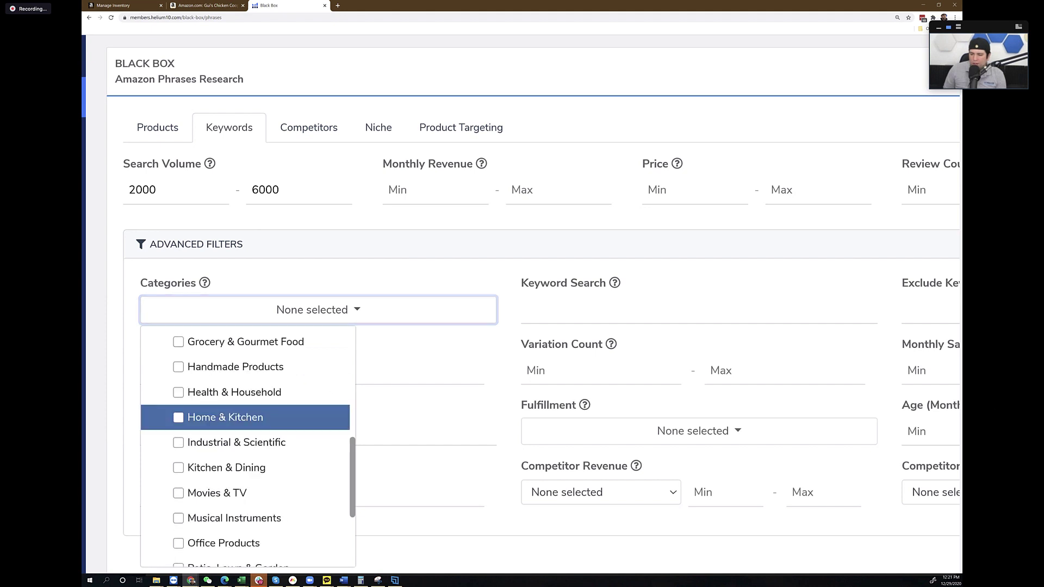
{"action": "scroll", "coordinate": [245, 417], "scroll_direction": "down", "scroll_amount": 1}
{"action": "left_click", "coordinate": [262, 454]}
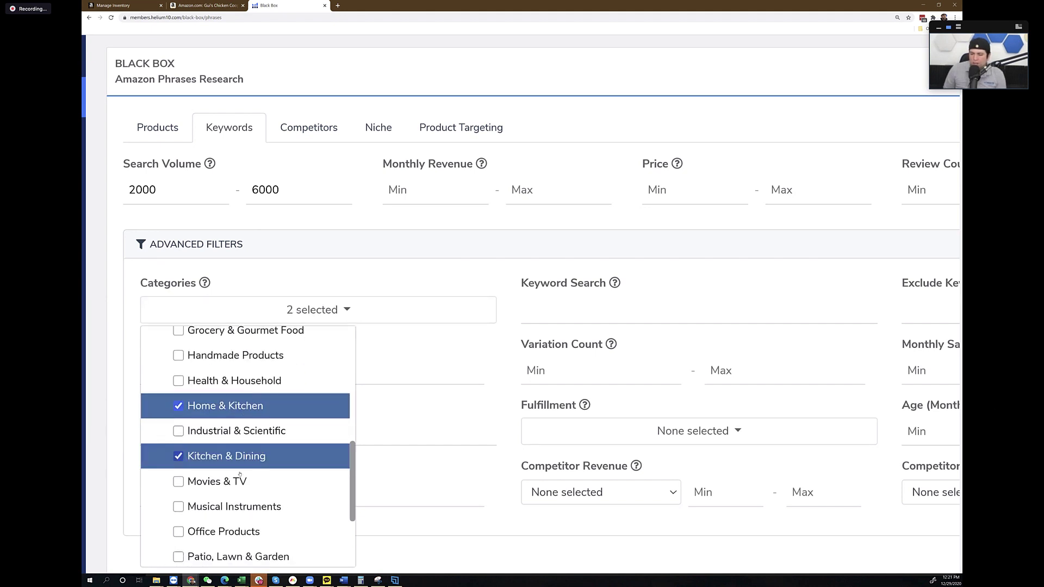
{"action": "left_click", "coordinate": [230, 536]}
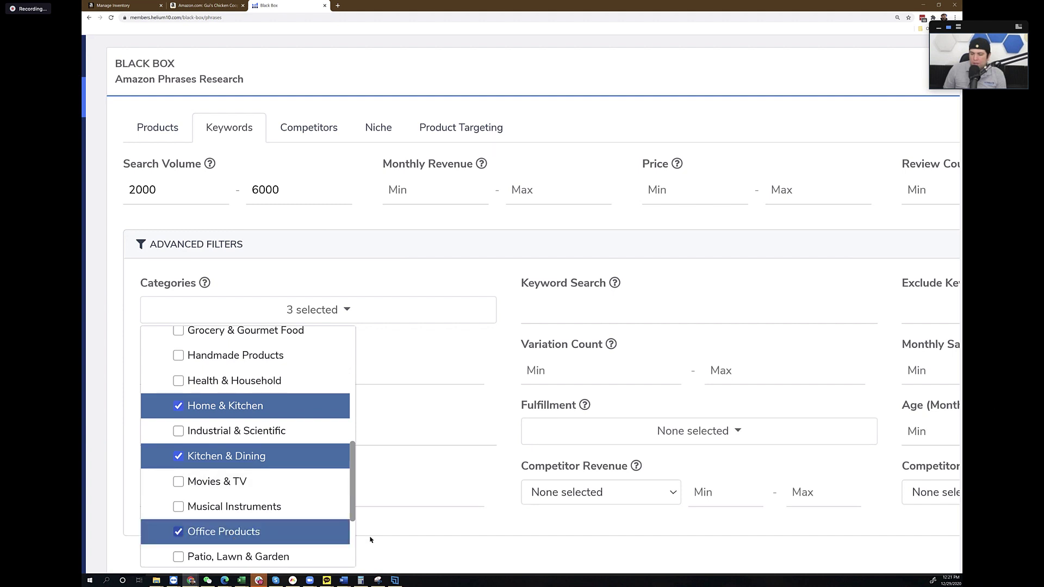
{"action": "left_click", "coordinate": [475, 530]}
{"action": "key", "text": "ctrl+minus"}
{"action": "key", "text": "ctrl+minus"}
{"action": "key", "text": "ctrl+minus"}
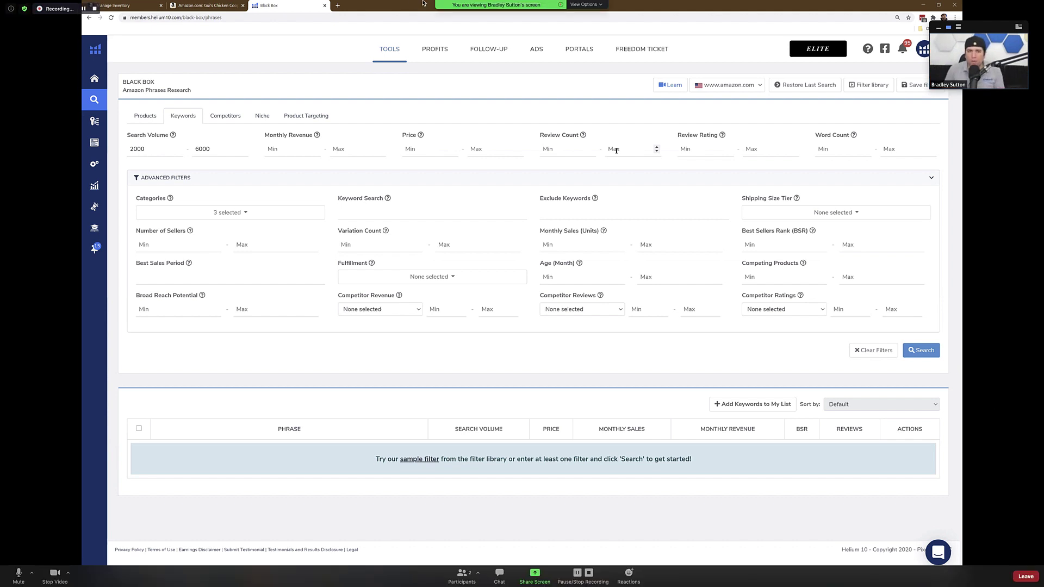
Set the maximum review count to 150 and run the keyword search.
{"action": "left_click", "coordinate": [958, 27]}
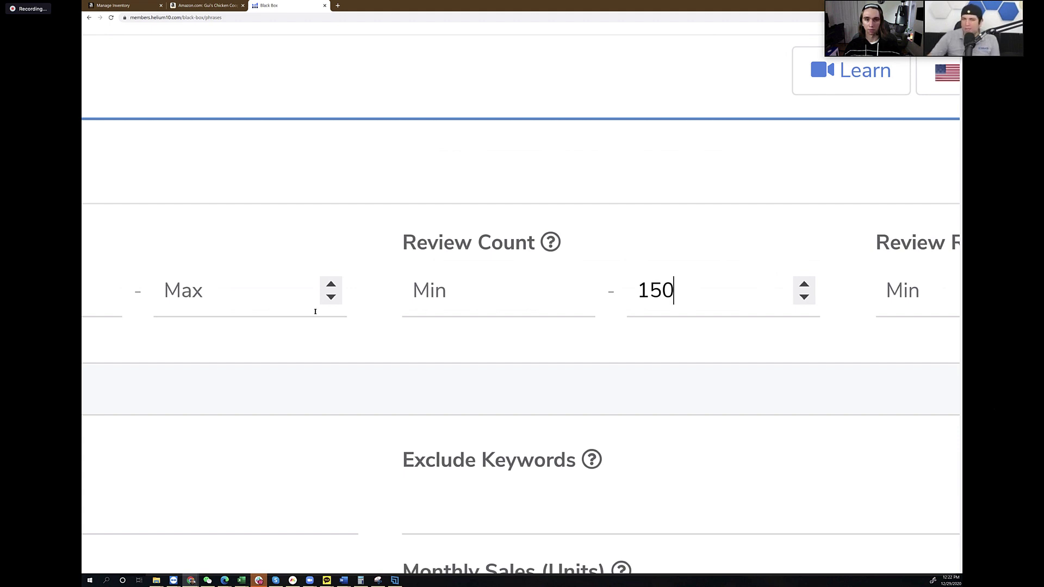
{"action": "key", "text": "ctrl+minus"}
{"action": "key", "text": "ctrl+minus"}
{"action": "key", "text": "ctrl+minus"}
{"action": "key", "text": "ctrl+minus"}
{"action": "key", "text": "ctrl+minus"}
{"action": "key", "text": "ctrl+minus"}
{"action": "key", "text": "ctrl+minus"}
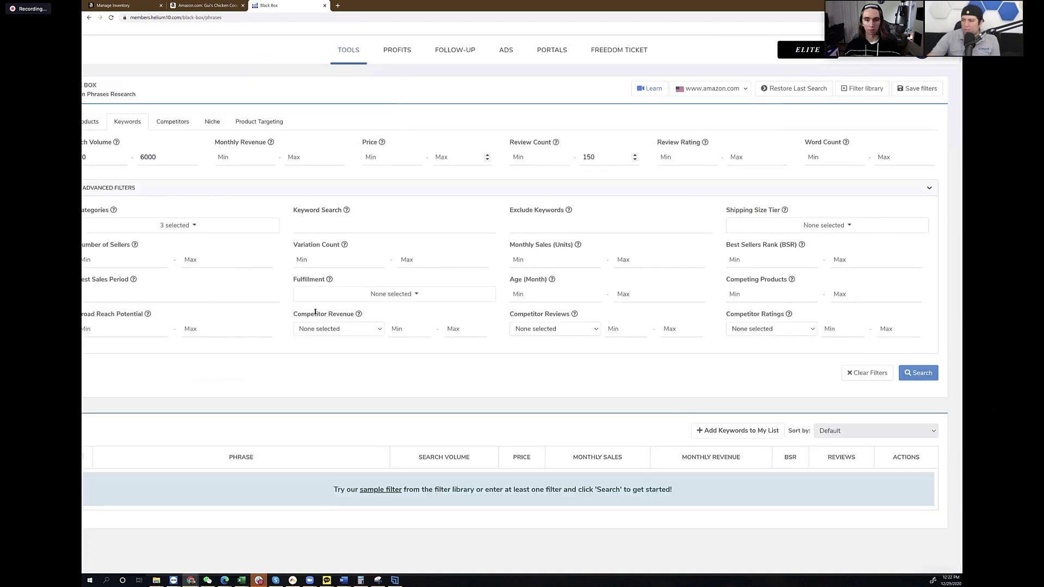
{"action": "key", "text": "Return"}
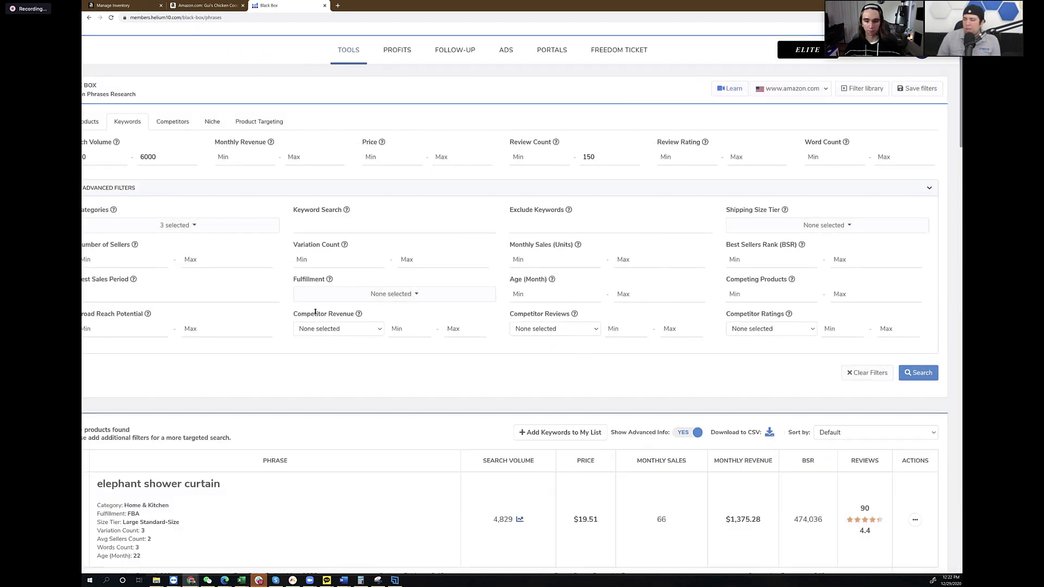
Look through the keyword results for seasonal phrases that do not suit the product search.
{"action": "key", "text": "ctrl+minus"}
{"action": "key", "text": "ctrl+plus"}
{"action": "key", "text": "ctrl+plus"}
{"action": "key", "text": "ctrl+plus"}
{"action": "key", "text": "ctrl+minus"}
{"action": "key", "text": "ctrl+minus"}
{"action": "scroll", "coordinate": [315, 314], "scroll_direction": "down", "scroll_amount": 6}
{"action": "scroll", "coordinate": [315, 313], "scroll_direction": "down", "scroll_amount": 5}
{"action": "scroll", "coordinate": [315, 313], "scroll_direction": "down", "scroll_amount": 5}
{"action": "scroll", "coordinate": [316, 313], "scroll_direction": "up", "scroll_amount": 15}
{"action": "scroll", "coordinate": [315, 313], "scroll_direction": "down", "scroll_amount": 7}
{"action": "scroll", "coordinate": [316, 314], "scroll_direction": "up", "scroll_amount": 5, "text": "ctrl"}
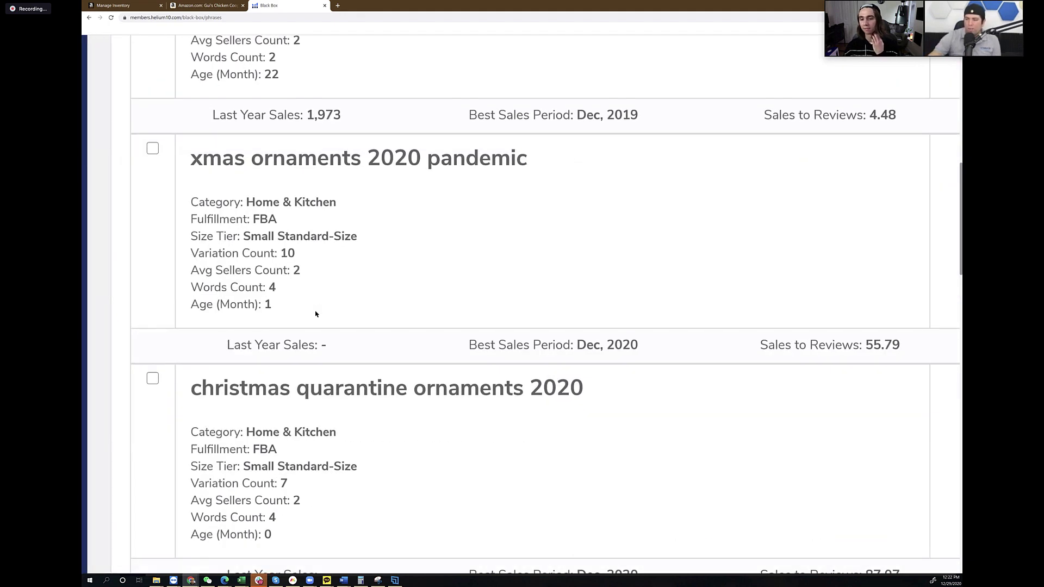
{"action": "scroll", "coordinate": [315, 314], "scroll_direction": "down", "scroll_amount": 1}
{"action": "scroll", "coordinate": [315, 314], "scroll_direction": "down", "scroll_amount": 5, "text": "ctrl"}
{"action": "scroll", "coordinate": [315, 314], "scroll_direction": "up", "scroll_amount": 1, "text": "ctrl"}
Exclude the keywords "ornament, ornaments, xmas, christmas" and rerun the search.
{"action": "scroll", "coordinate": [315, 313], "scroll_direction": "up", "scroll_amount": 2}
{"action": "scroll", "coordinate": [316, 313], "scroll_direction": "down", "scroll_amount": 1, "text": "ctrl"}
{"action": "scroll", "coordinate": [316, 314], "scroll_direction": "up", "scroll_amount": 5}
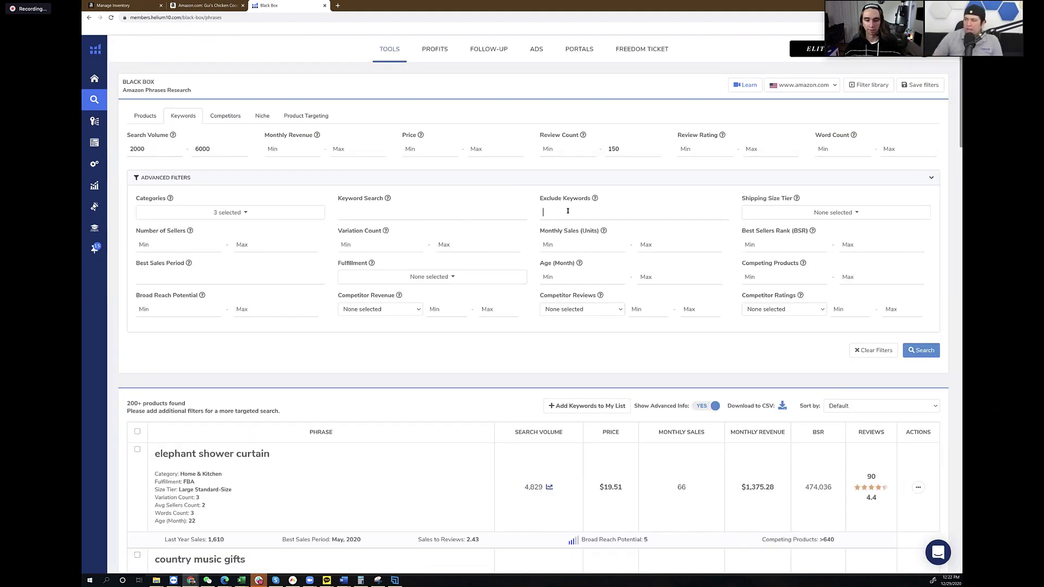
{"action": "scroll", "coordinate": [568, 210], "scroll_direction": "up", "scroll_amount": 7, "text": "ctrl"}
{"action": "type", "text": "ornament,"}
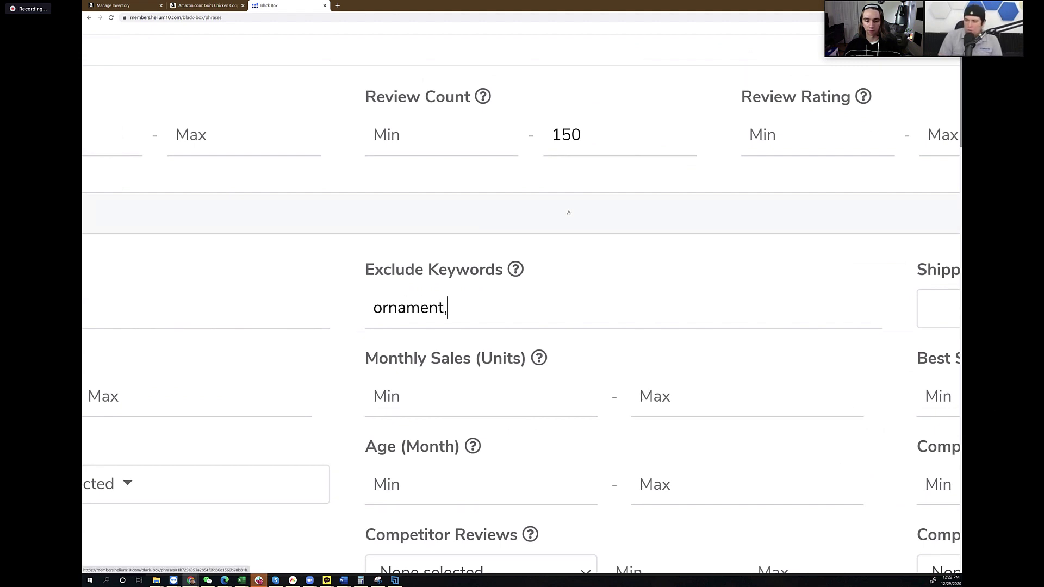
{"action": "type", "text": " ornaments, xmas, christmas"}
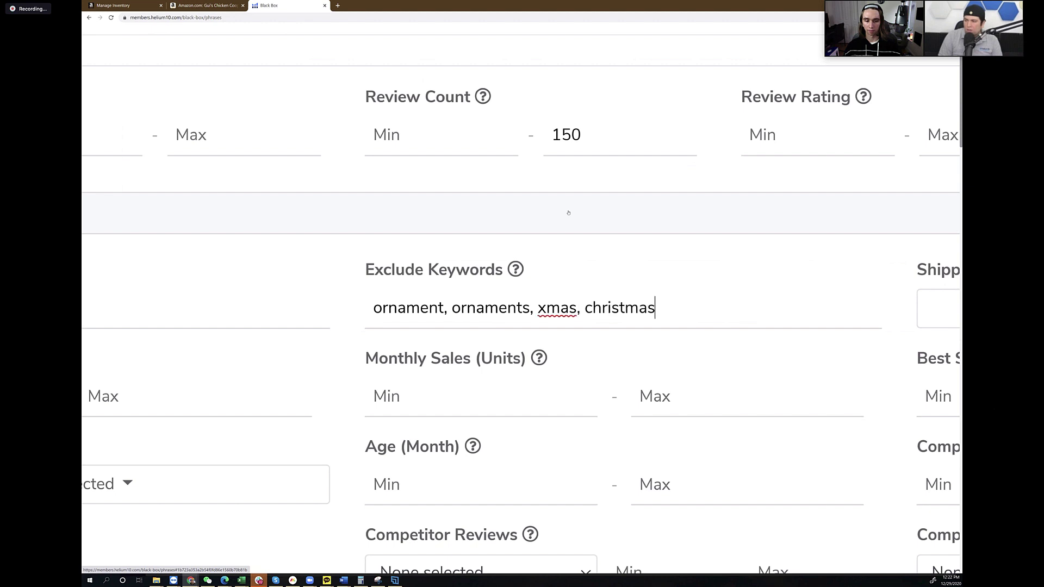
{"action": "key", "text": "ctrl+minus"}
{"action": "key", "text": "ctrl+minus"}
{"action": "key", "text": "ctrl+minus"}
{"action": "key", "text": "ctrl+minus"}
{"action": "key", "text": "ctrl+minus"}
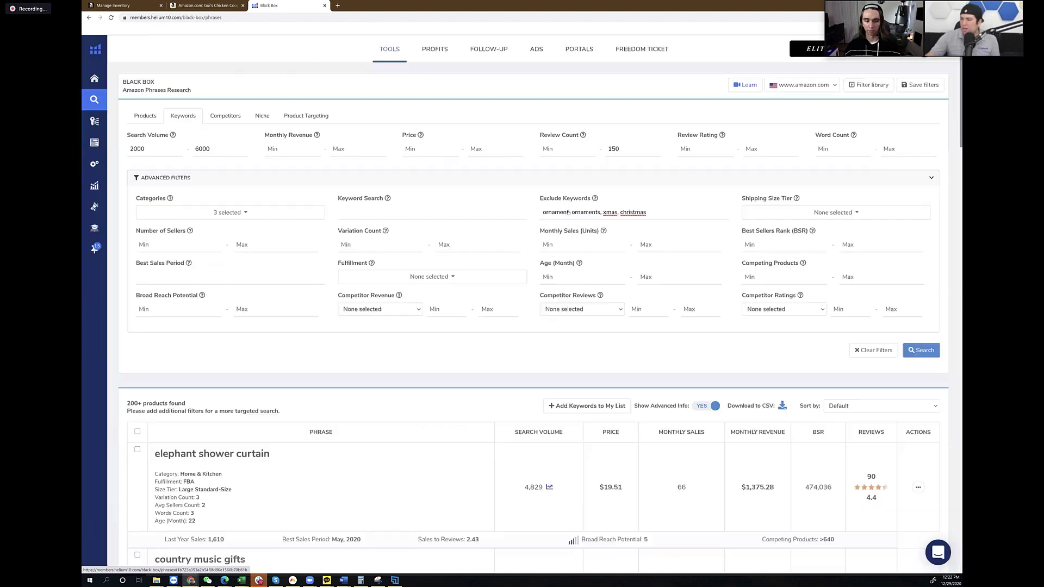
{"action": "type", "text": "as"}
{"action": "key", "text": "Return"}
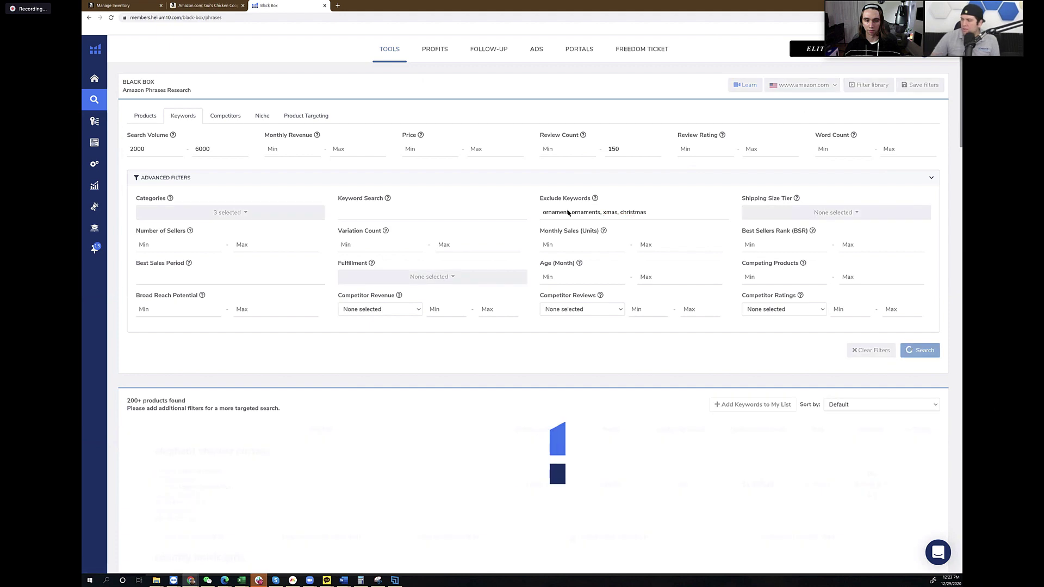
Browse the refreshed keyword results down to the phrase "ramen noodle bowl with chopsticks".
{"action": "scroll", "coordinate": [367, 350], "scroll_direction": "down", "scroll_amount": 1}
{"action": "scroll", "coordinate": [367, 349], "scroll_direction": "down", "scroll_amount": 10}
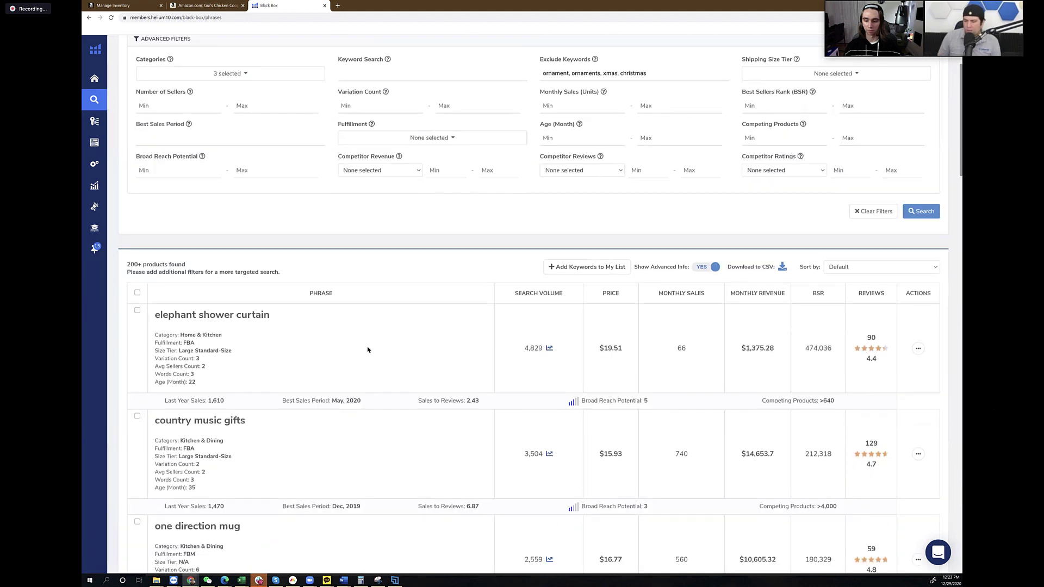
{"action": "scroll", "coordinate": [368, 350], "scroll_direction": "down", "scroll_amount": 3}
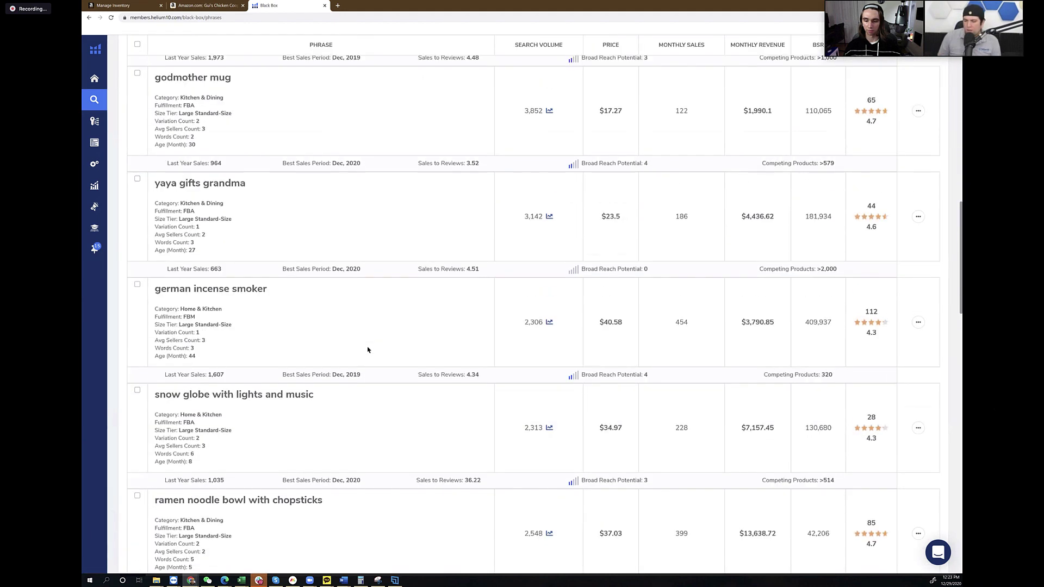
{"action": "scroll", "coordinate": [261, 270], "scroll_direction": "down", "scroll_amount": 3}
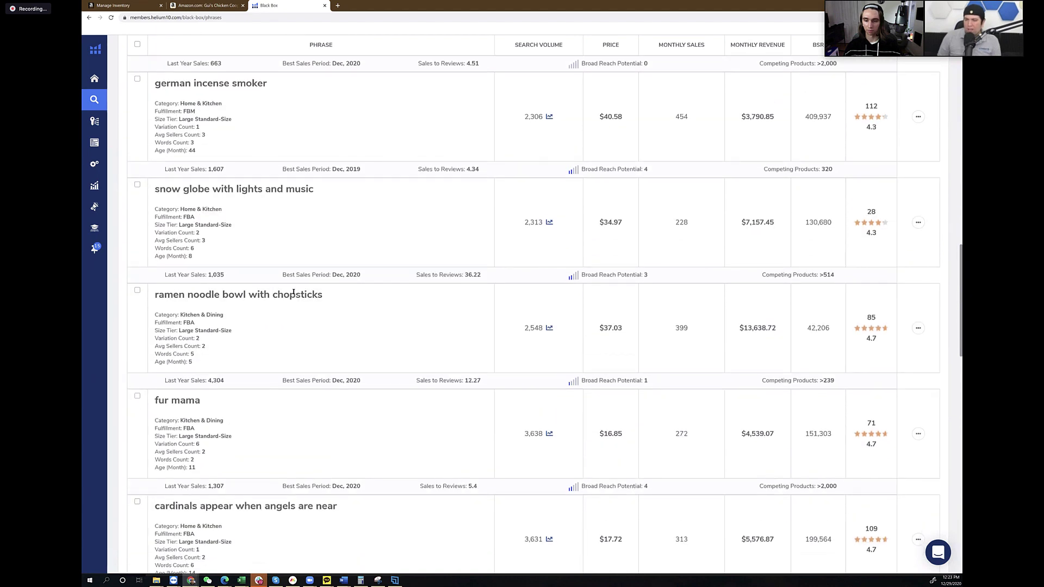
{"action": "key", "text": "ctrl+plus"}
{"action": "key", "text": "ctrl+plus"}
{"action": "key", "text": "ctrl+plus"}
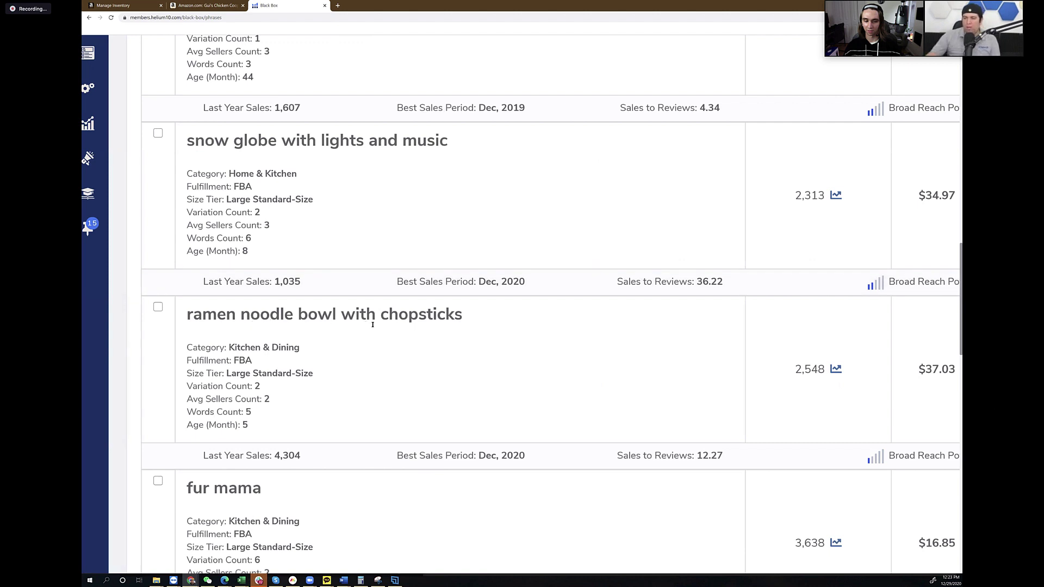
Examine the search volume, price, monthly sales and revenue for "ramen noodle bowl with chopsticks".
{"action": "key", "text": "ctrl+minus"}
{"action": "key", "text": "ctrl+minus"}
{"action": "key", "text": "ctrl+minus"}
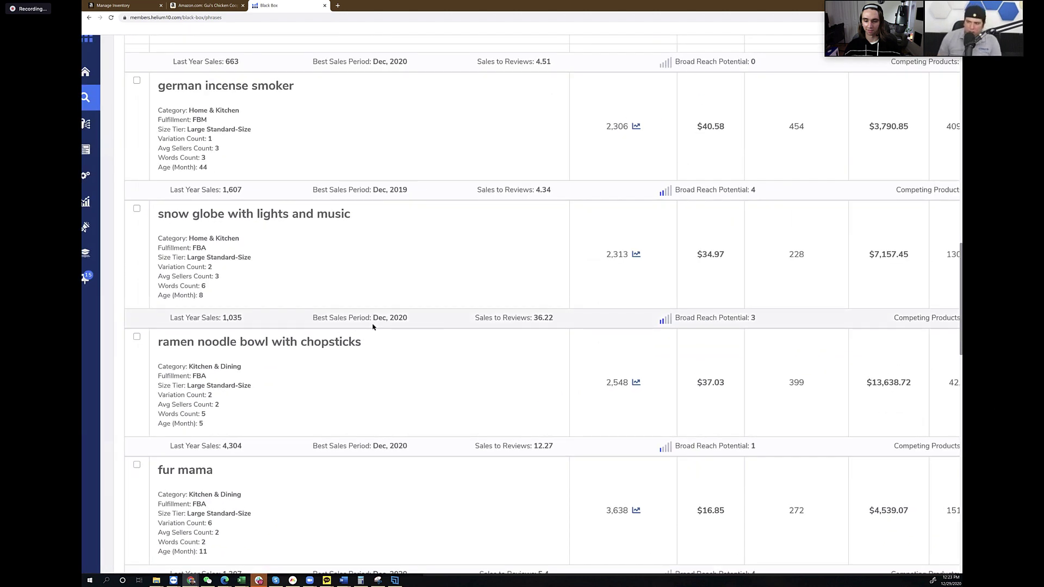
{"action": "key", "text": "ctrl+plus"}
{"action": "key", "text": "ctrl+plus"}
{"action": "key", "text": "ctrl+plus"}
{"action": "key", "text": "ctrl+plus"}
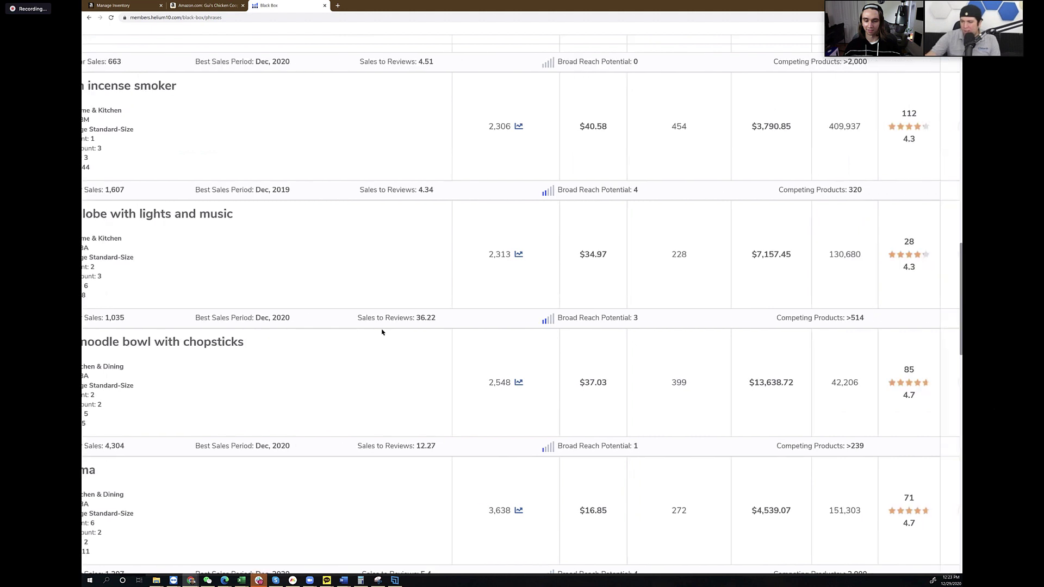
{"action": "key", "text": "ctrl+minus"}
{"action": "key", "text": "ctrl+minus"}
{"action": "key", "text": "ctrl+minus"}
{"action": "key", "text": "ctrl+minus"}
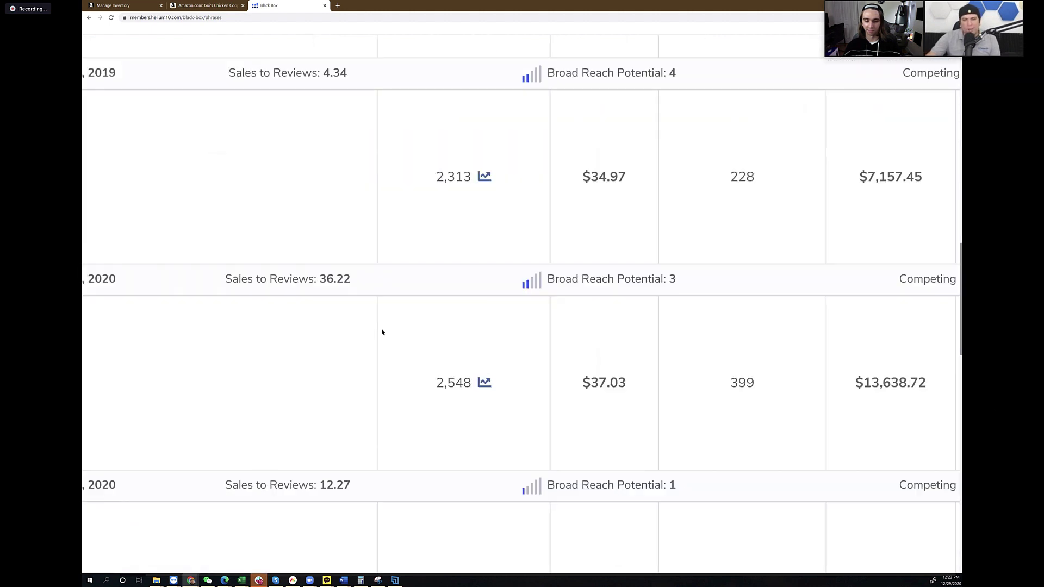
{"action": "key", "text": "ctrl+minus"}
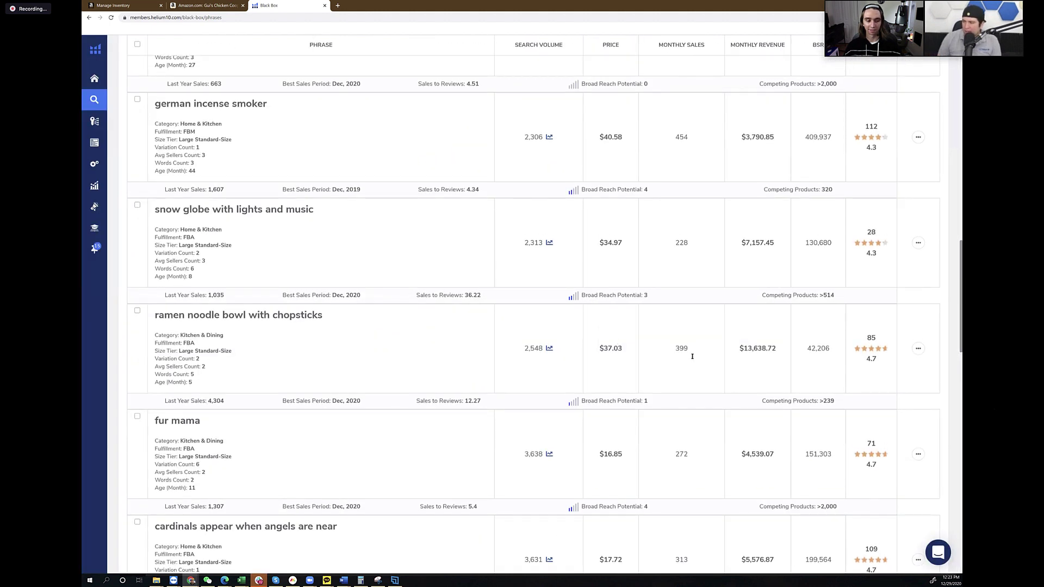
View "ramen noodle bowl with chopsticks" on Amazon and examine the listings' designs, prices and review counts.
{"action": "left_click", "coordinate": [918, 349]}
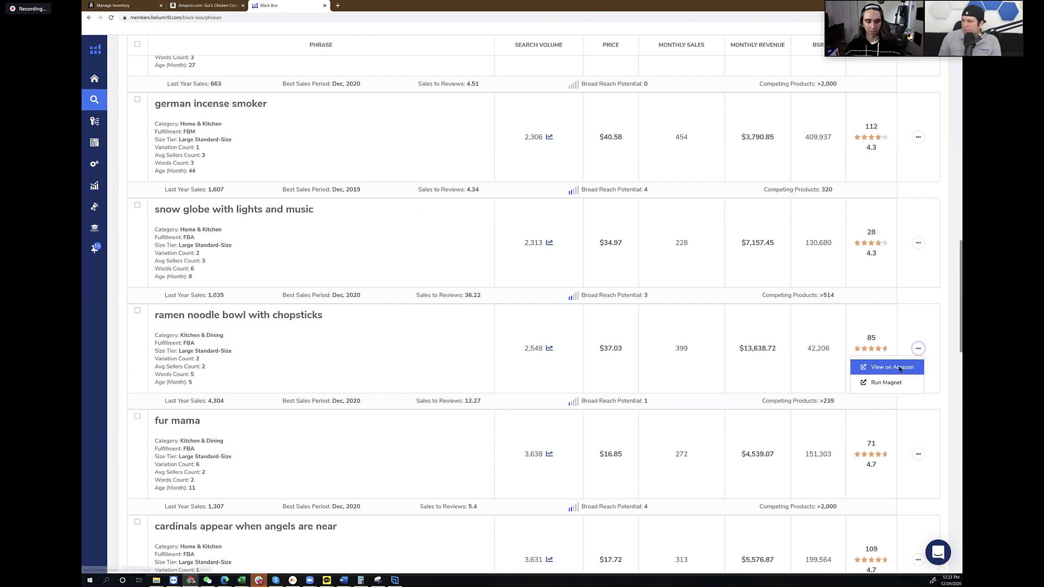
{"action": "left_click", "coordinate": [899, 368]}
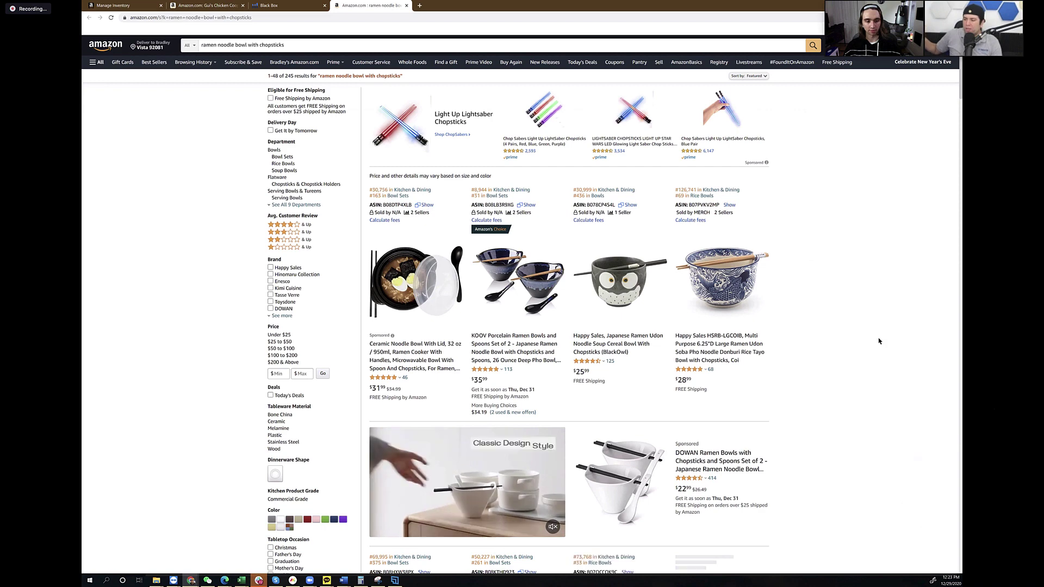
{"action": "key", "text": "ctrl+plus"}
{"action": "key", "text": "ctrl+plus"}
{"action": "key", "text": "ctrl+plus"}
{"action": "key", "text": "ctrl+plus"}
{"action": "key", "text": "ctrl+plus"}
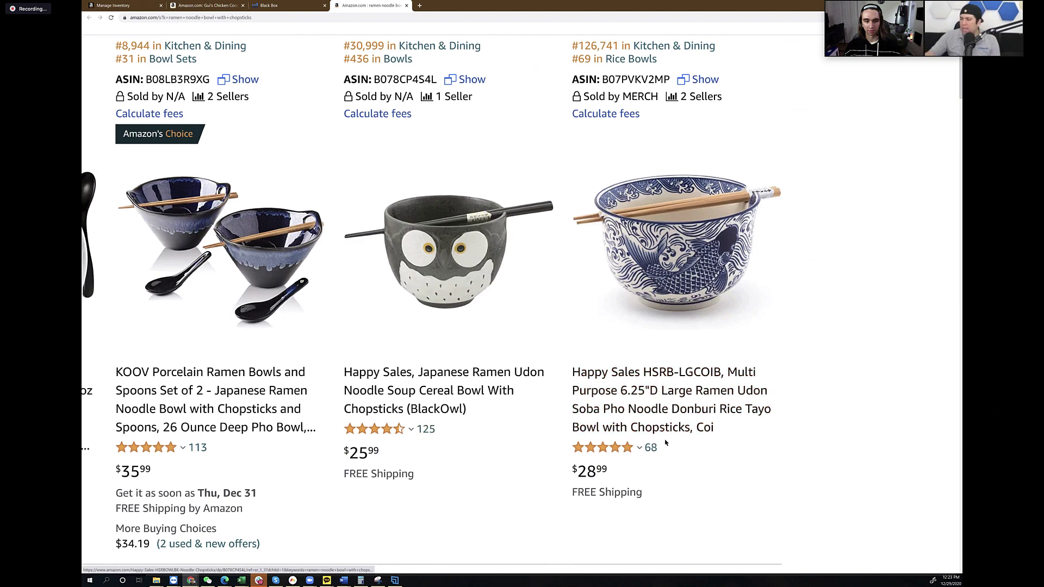
{"action": "key", "text": "ctrl+minus"}
{"action": "key", "text": "ctrl+minus"}
{"action": "key", "text": "ctrl+minus"}
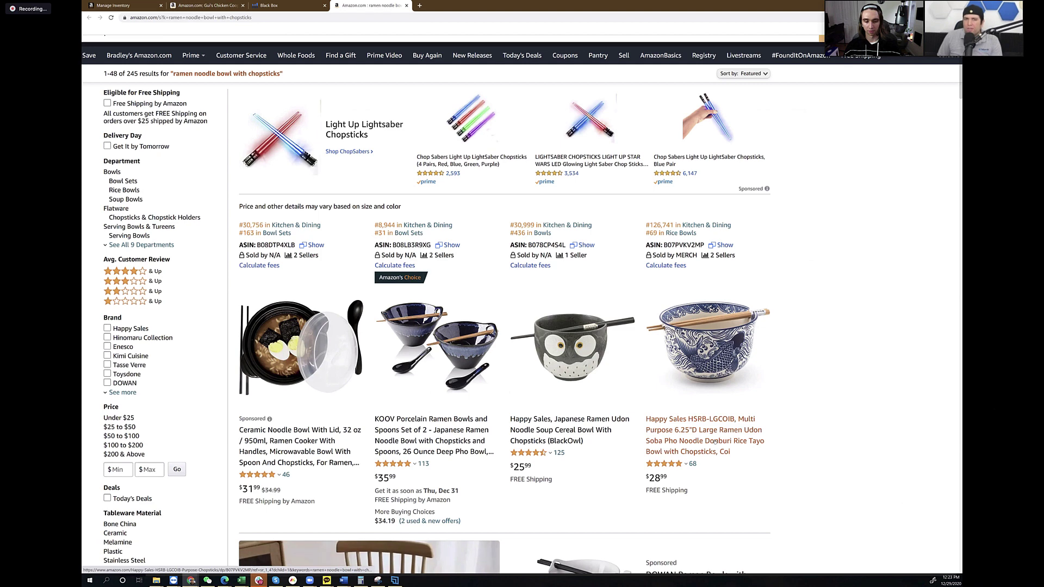
{"action": "scroll", "coordinate": [715, 442], "scroll_direction": "down", "scroll_amount": 1}
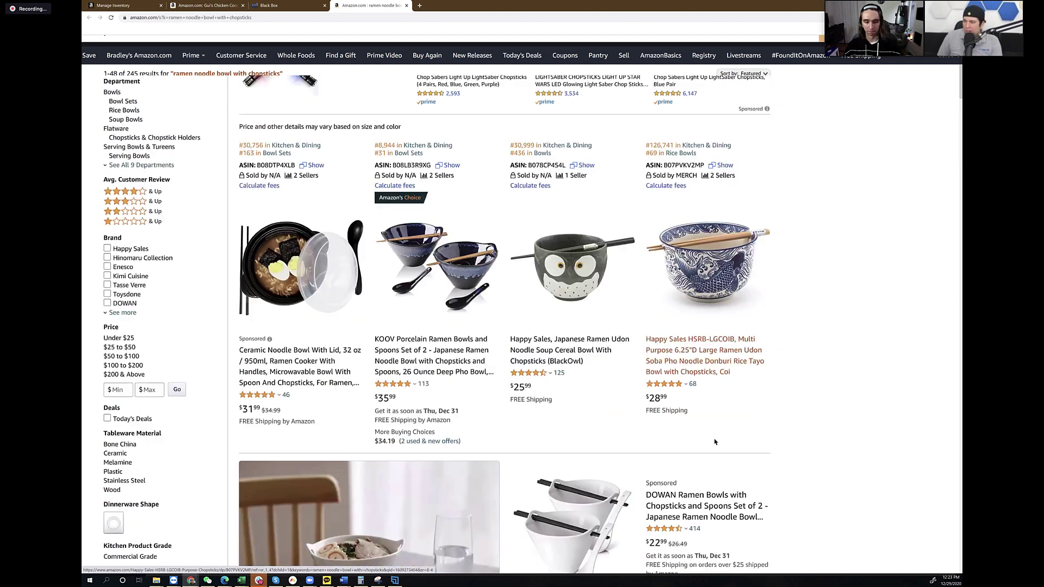
{"action": "scroll", "coordinate": [617, 432], "scroll_direction": "down", "scroll_amount": 5}
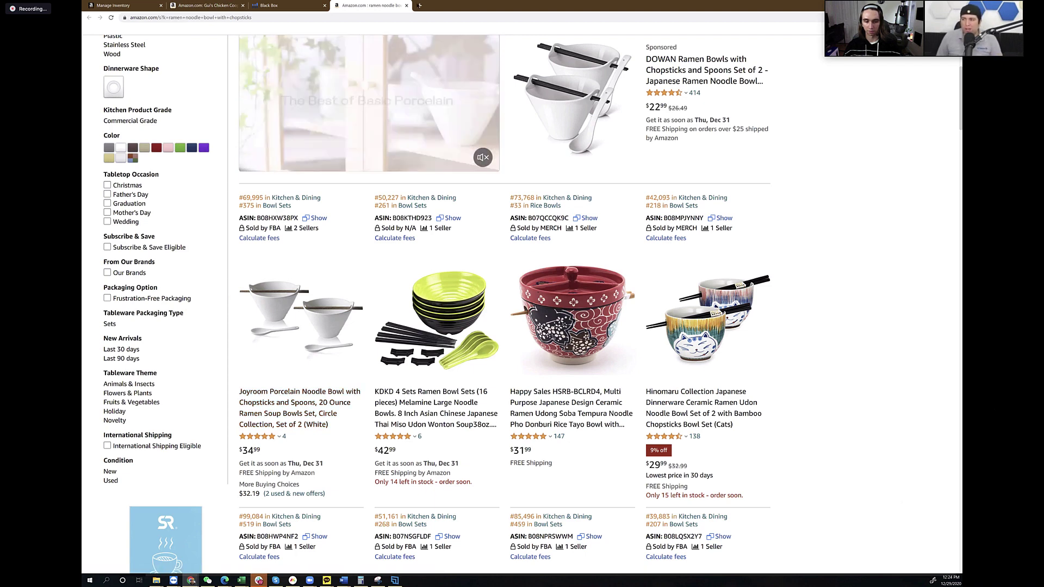
Open pinterest.com in a new tab and search for "ramen bowl with chopsticks".
{"action": "left_click", "coordinate": [419, 5]}
{"action": "type", "text": "pinterest.com"}
{"action": "key", "text": "Return"}
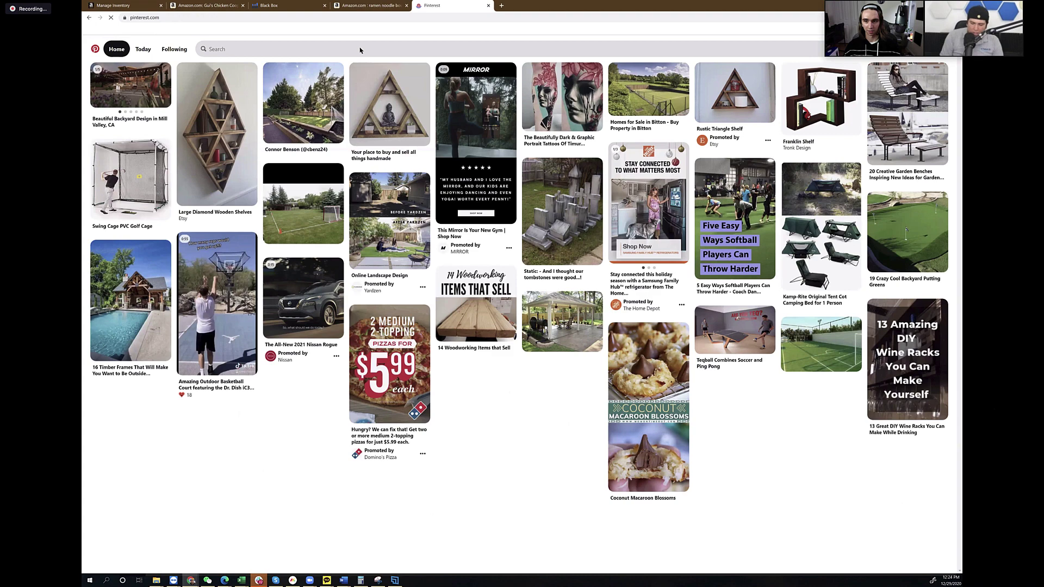
{"action": "left_click", "coordinate": [359, 49]}
{"action": "type", "text": "ram"}
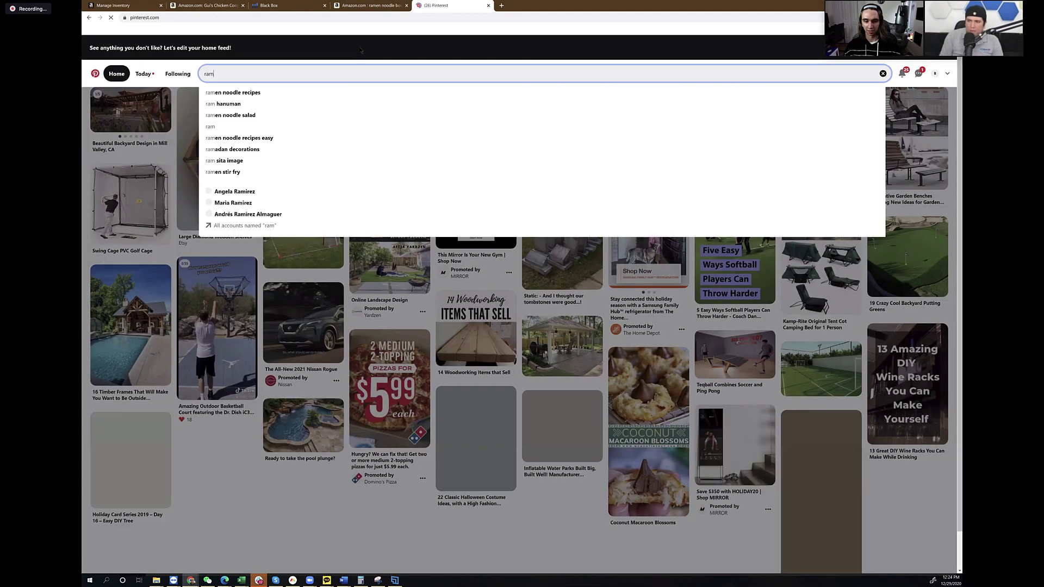
{"action": "type", "text": "en bowl with"}
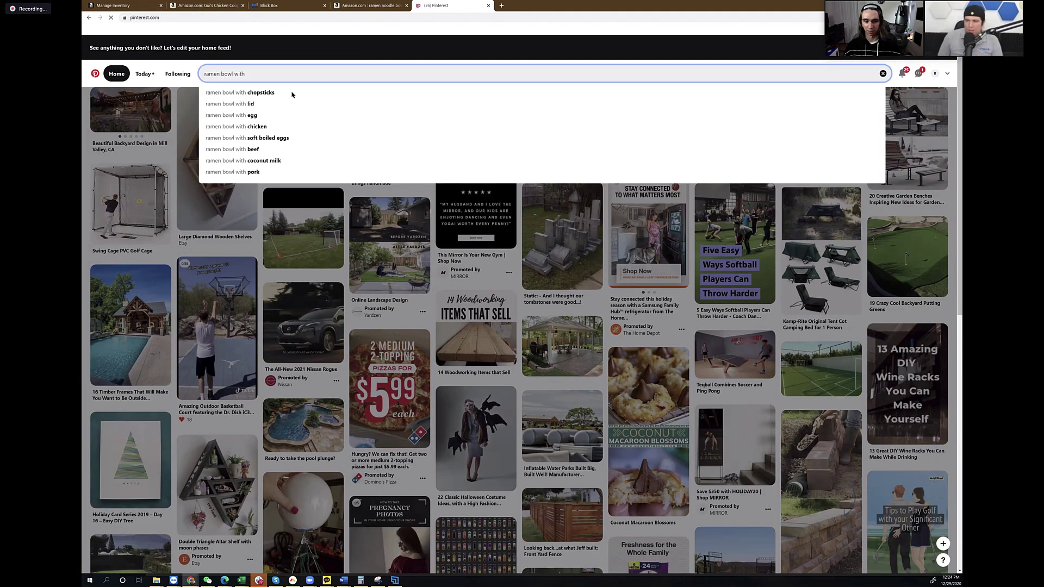
{"action": "left_click", "coordinate": [261, 92]}
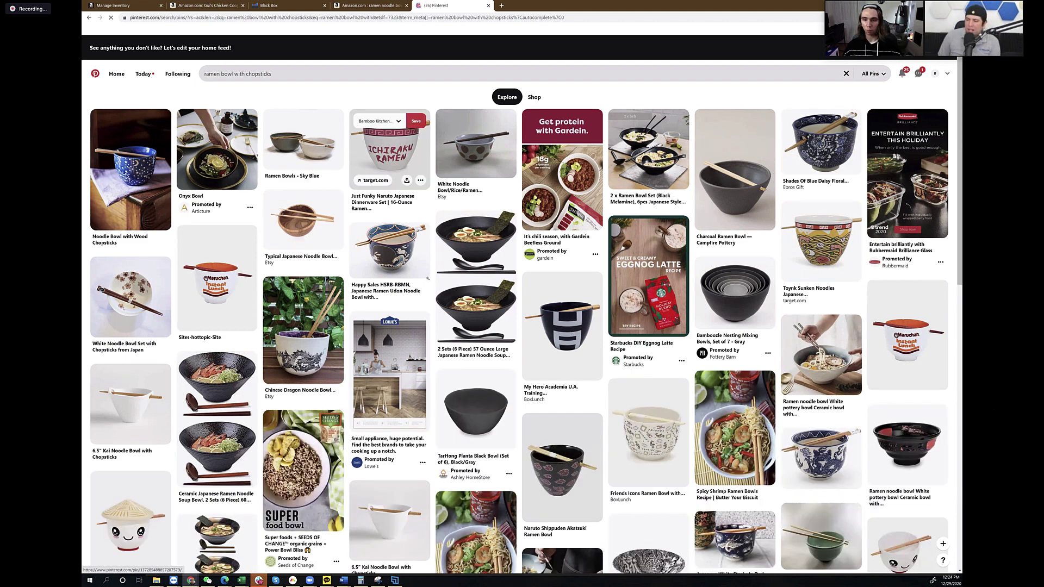
{"action": "mouse_move", "coordinate": [428, 276]}
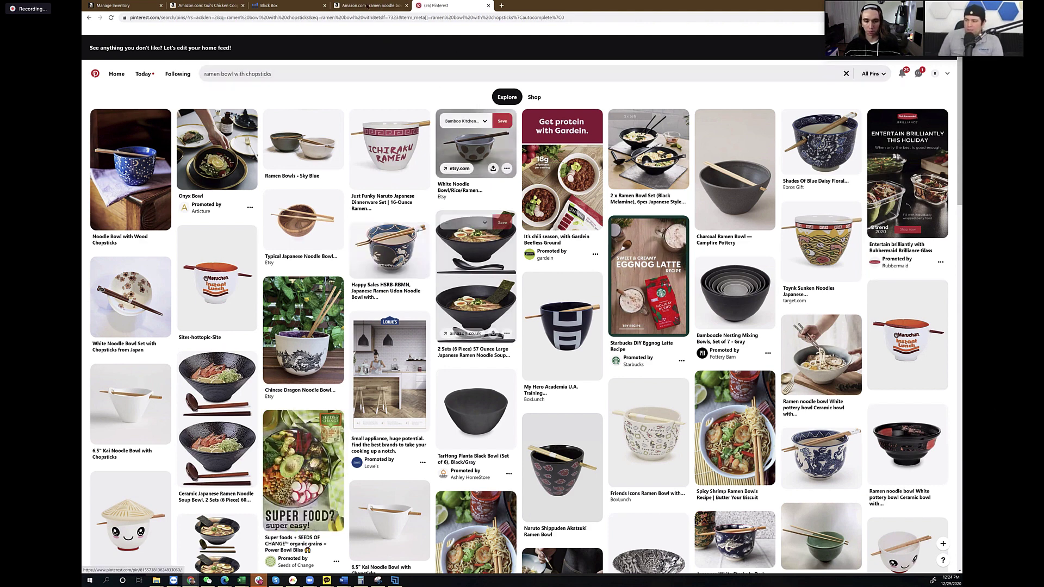
Return to the Amazon results and compare the bowl designs of the top listings with the Pinterest ideas.
{"action": "key", "text": "ctrl+shift+Tab"}
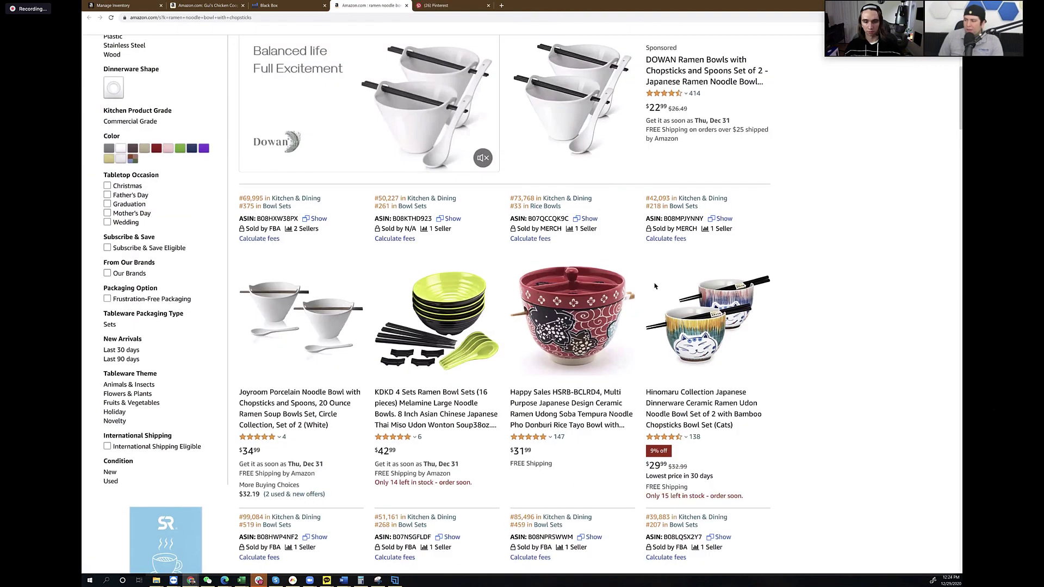
{"action": "scroll", "coordinate": [729, 484], "scroll_direction": "up", "scroll_amount": 3}
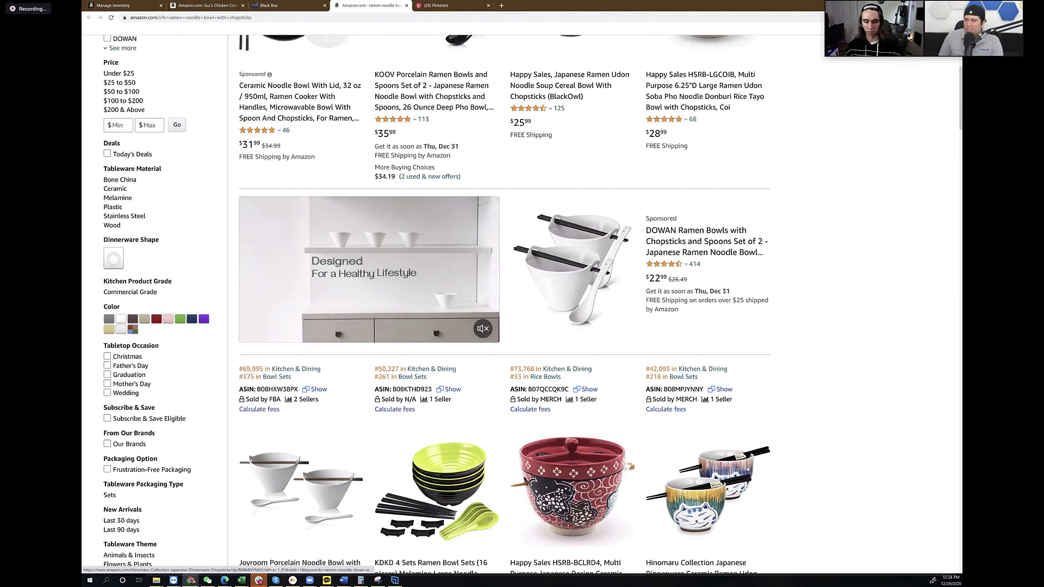
{"action": "scroll", "coordinate": [746, 470], "scroll_direction": "up", "scroll_amount": 1}
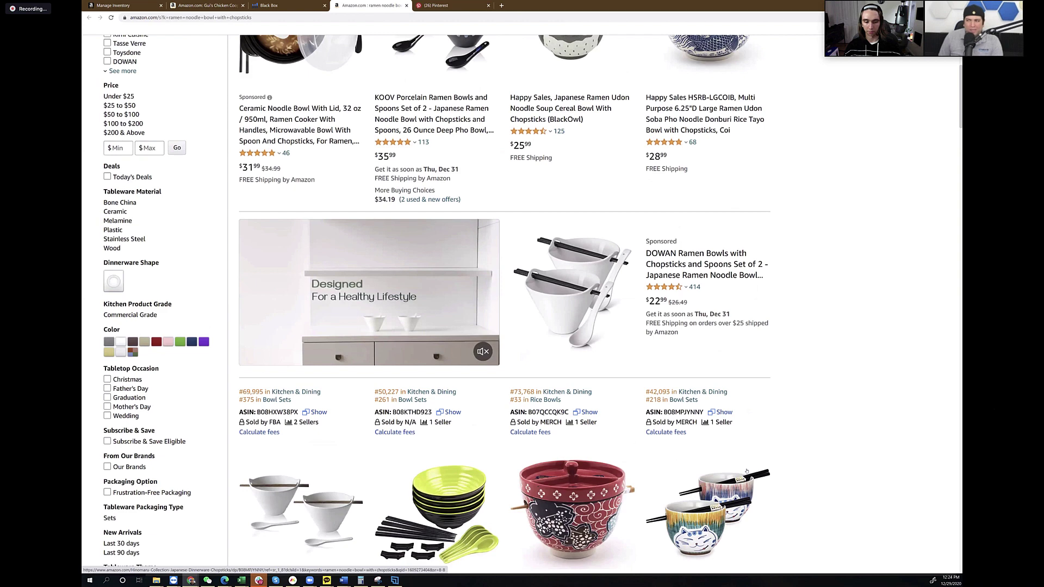
{"action": "scroll", "coordinate": [746, 471], "scroll_direction": "up", "scroll_amount": 4}
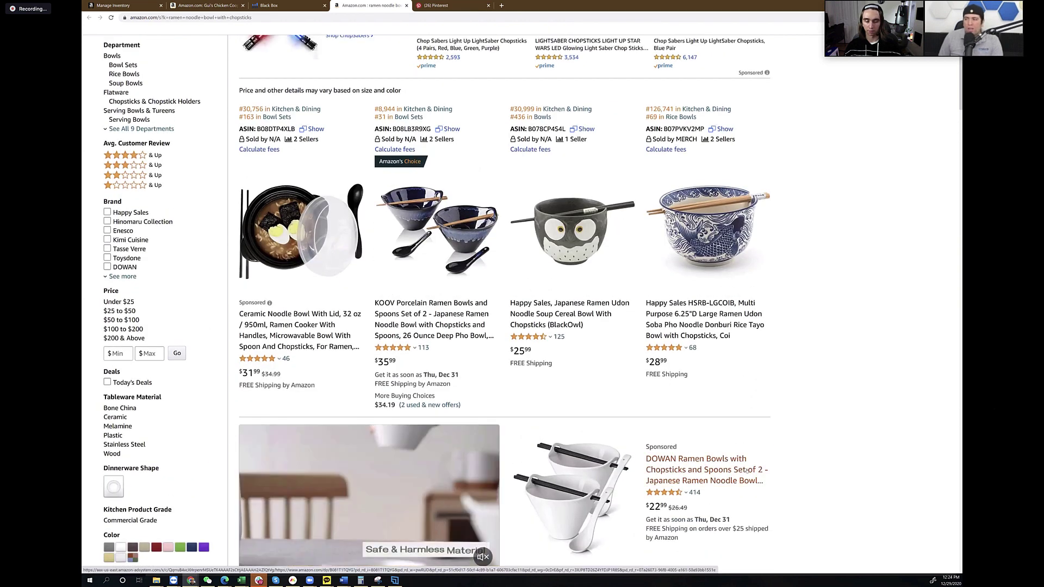
{"action": "scroll", "coordinate": [746, 470], "scroll_direction": "up", "scroll_amount": 1}
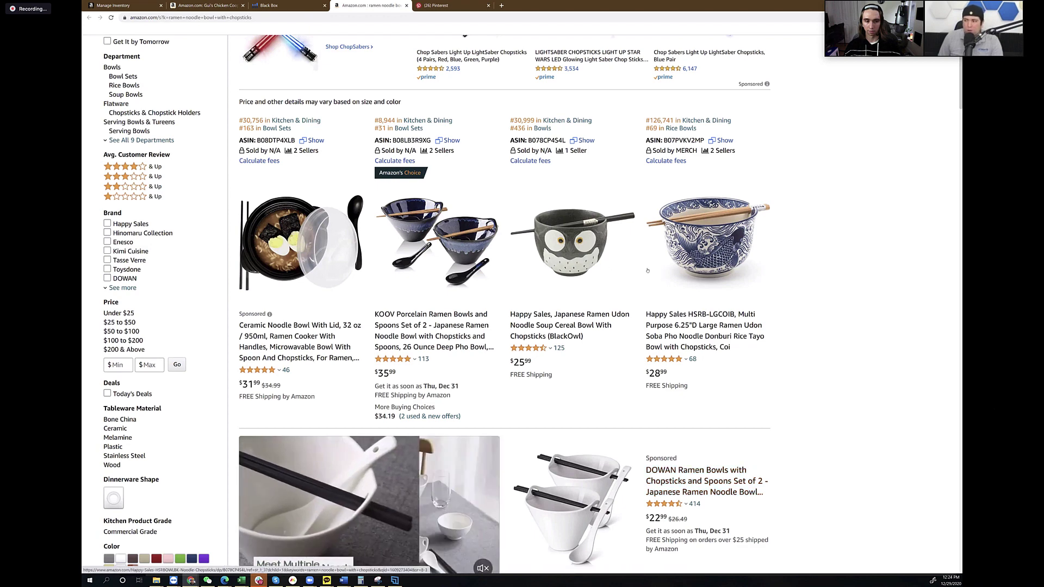
Switch back to Pinterest and browse further ramen bowl pins for distinctive designs.
{"action": "left_click", "coordinate": [427, 4]}
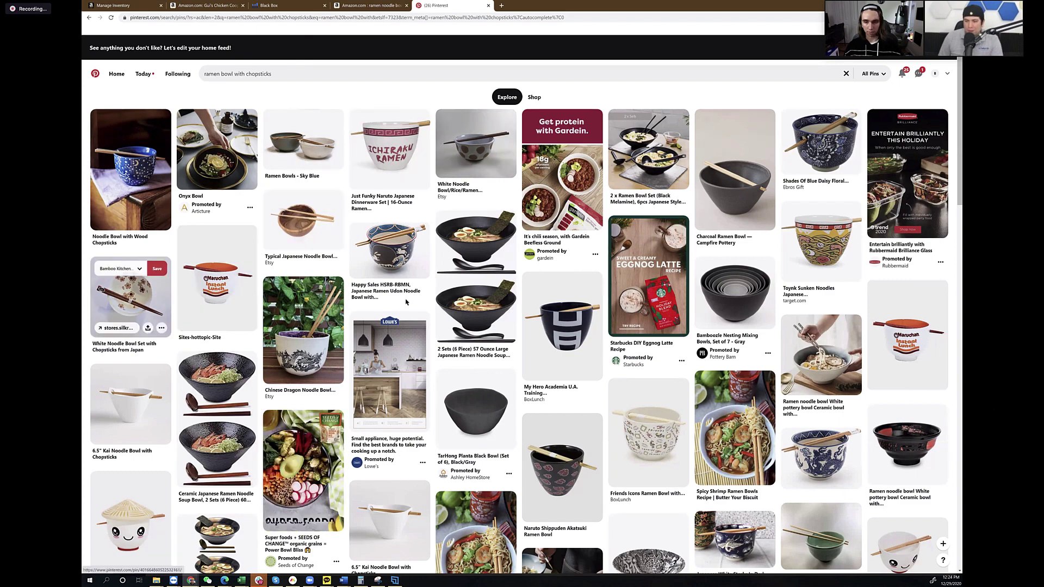
{"action": "scroll", "coordinate": [791, 424], "scroll_direction": "down", "scroll_amount": 2}
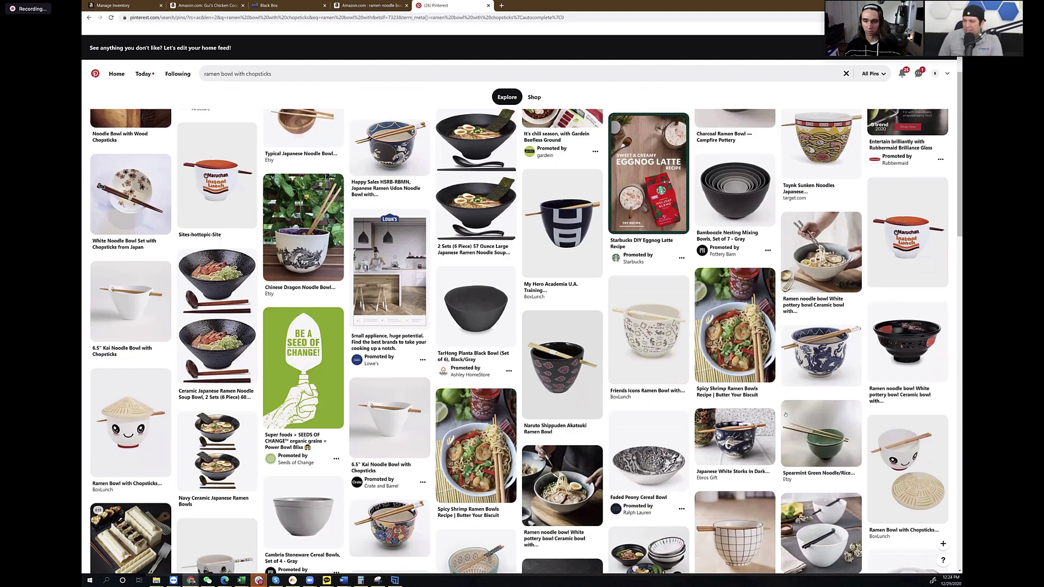
{"action": "scroll", "coordinate": [785, 414], "scroll_direction": "down", "scroll_amount": 4}
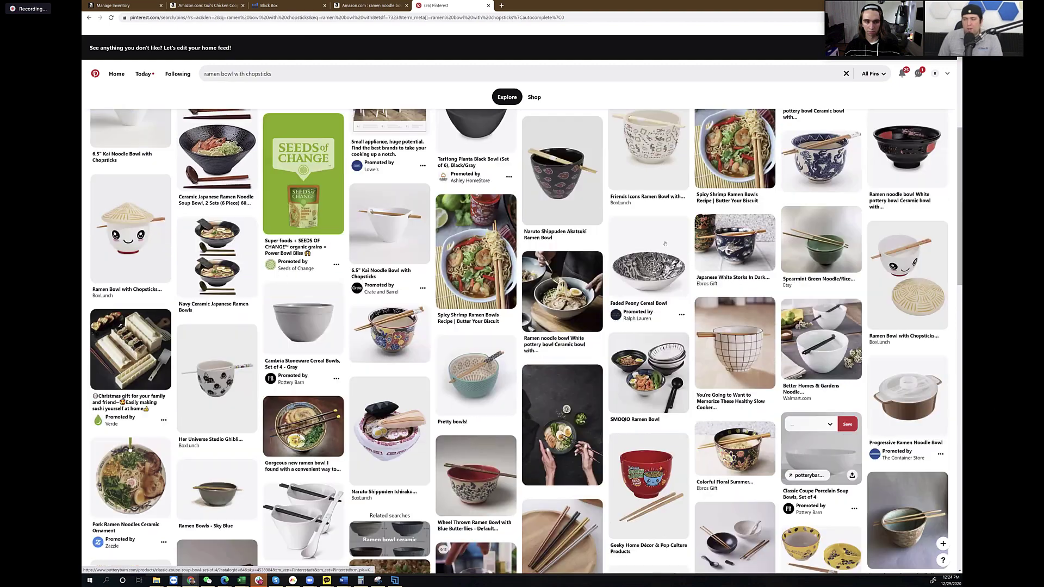